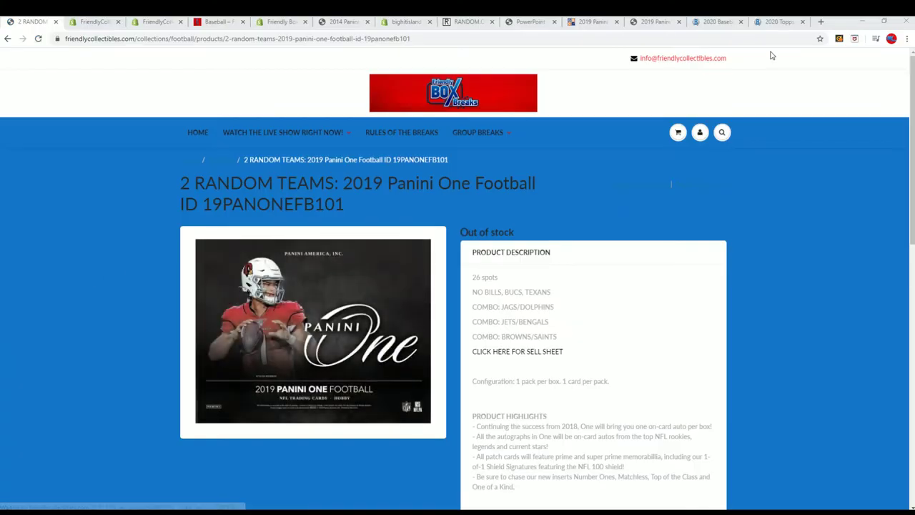
# Move Notepad over the Friendly Box Breaks page and copy its fifteen filler entry names.
pyautogui.moveTo(621, 279)
pyautogui.mouseDown()
pyautogui.moveTo(571, 253)
pyautogui.moveTo(412, 242)
pyautogui.moveTo(316, 176)
pyautogui.moveTo(493, 82)
pyautogui.mouseUp()
pyautogui.moveTo(401, 243)
pyautogui.mouseDown()
pyautogui.moveTo(358, 195)
pyautogui.moveTo(351, 113)
pyautogui.mouseUp()
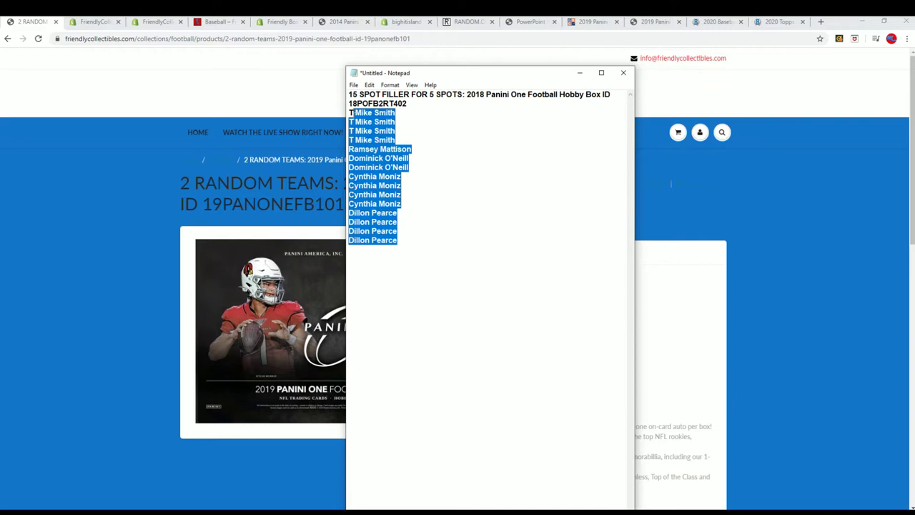
pyautogui.rightClick(373, 126)
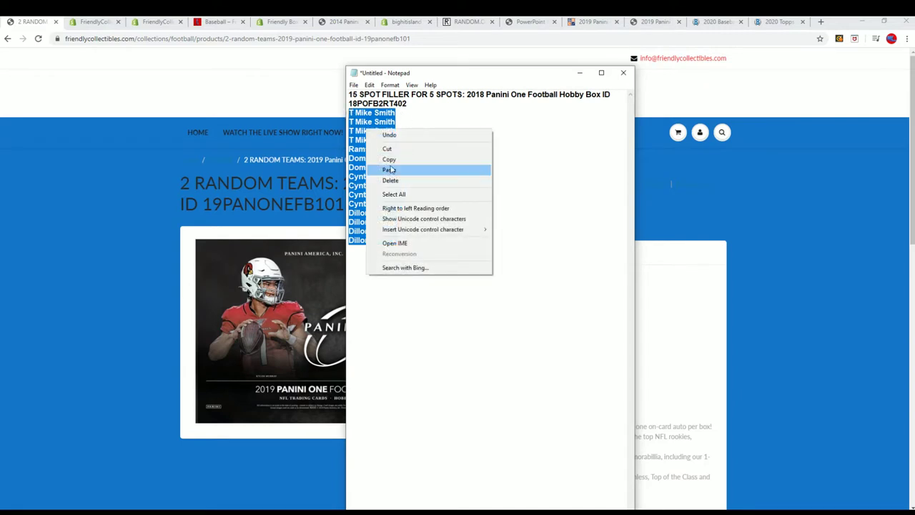
pyautogui.click(389, 158)
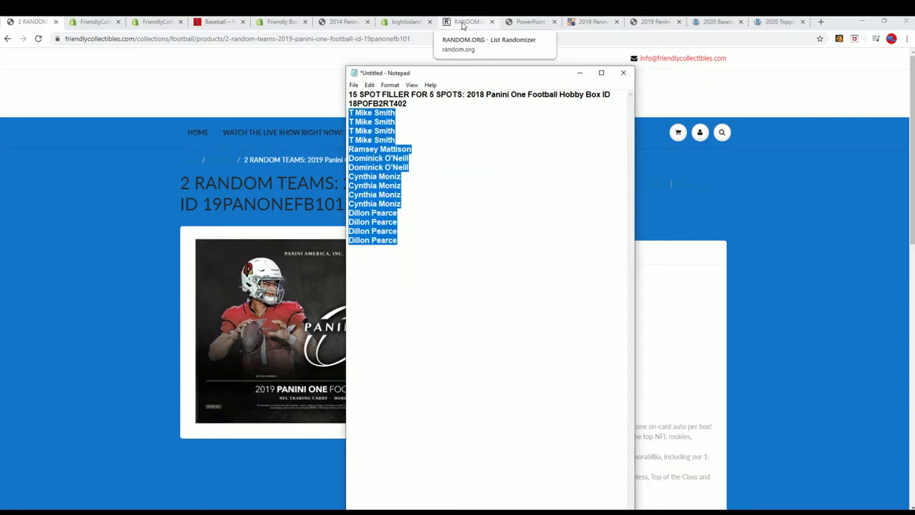
# Paste the fifteen copied filler names into the RANDOM.ORG List Randomizer list field.
pyautogui.click(463, 22)
pyautogui.rightClick(192, 306)
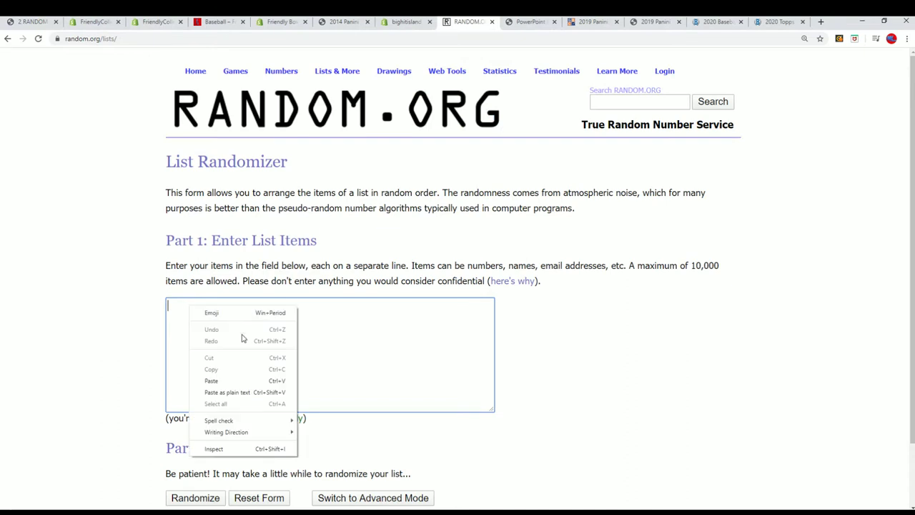
pyautogui.click(222, 382)
pyautogui.scroll(1, 494, 338)
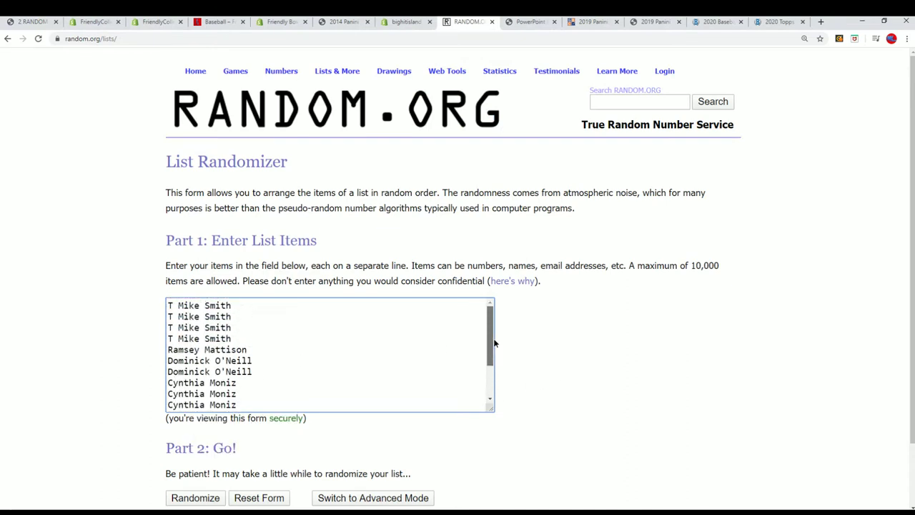
pyautogui.scroll(-1, 493, 338)
pyautogui.scroll(-1, 629, 365)
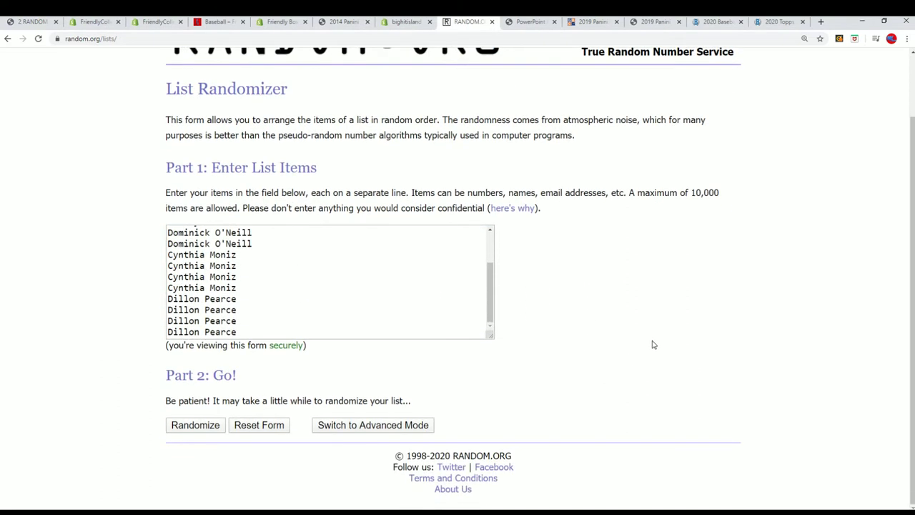
# Randomize the fifteen-name list, then reshuffle it with Again! until it shows 7 randomizations.
pyautogui.click(190, 425)
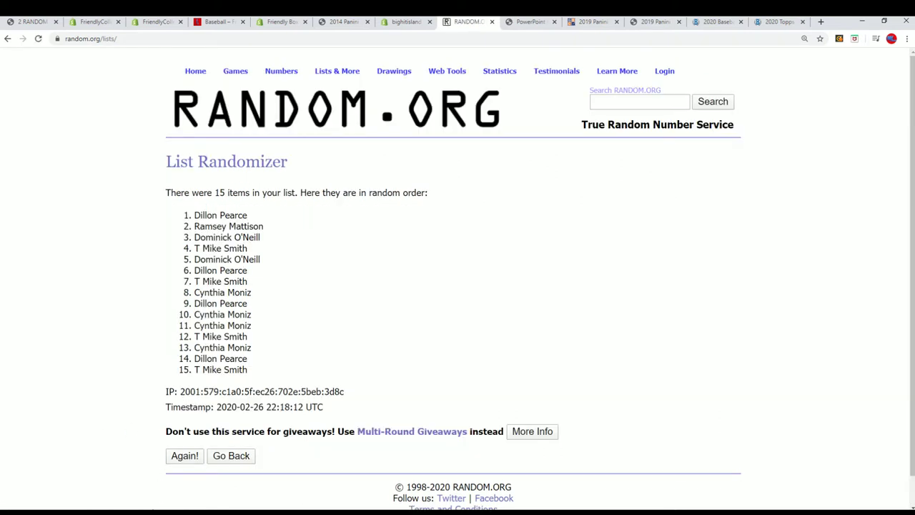
pyautogui.click(185, 455)
pyautogui.scroll(-1, 361, 369)
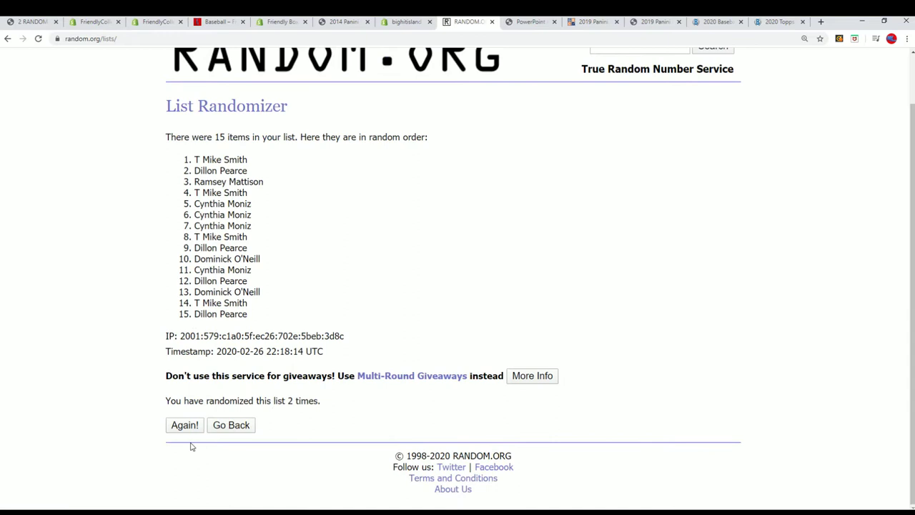
pyautogui.click(187, 428)
pyautogui.scroll(-1, 368, 304)
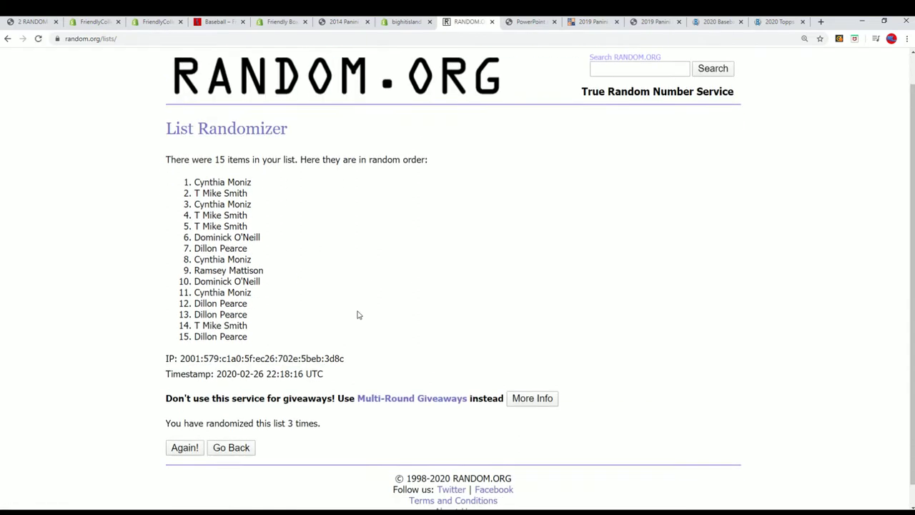
pyautogui.click(183, 426)
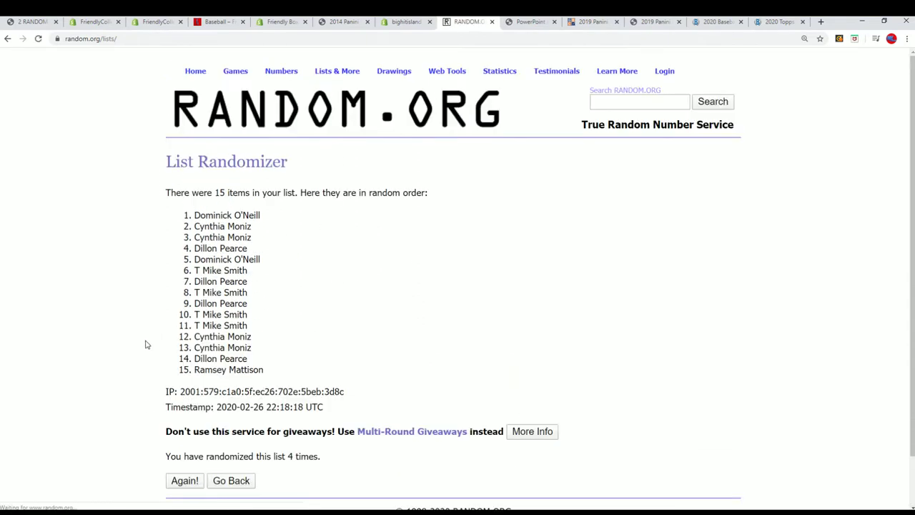
pyautogui.scroll(-1, 183, 400)
pyautogui.click(187, 429)
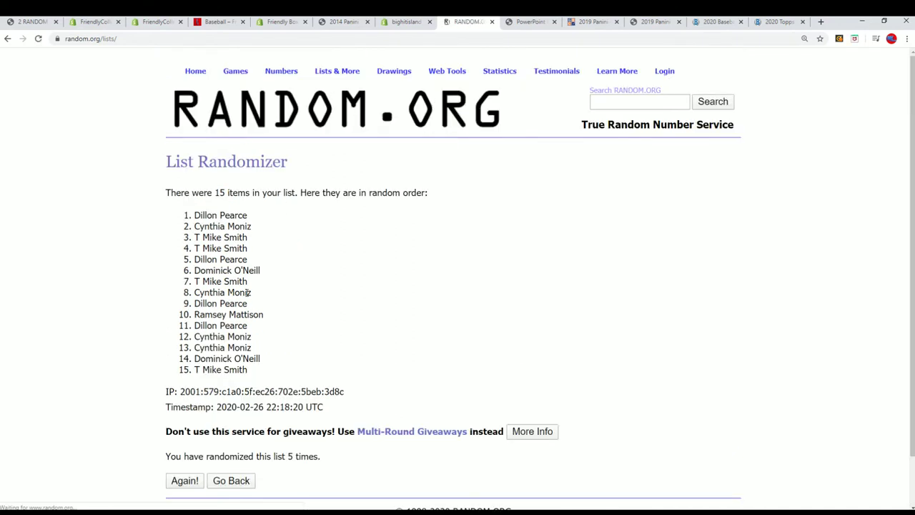
pyautogui.scroll(-1, 306, 296)
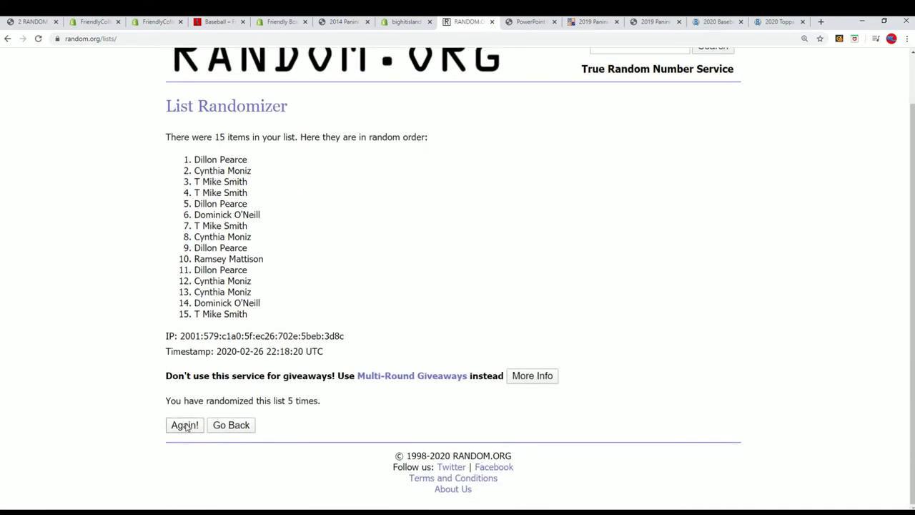
pyautogui.click(185, 426)
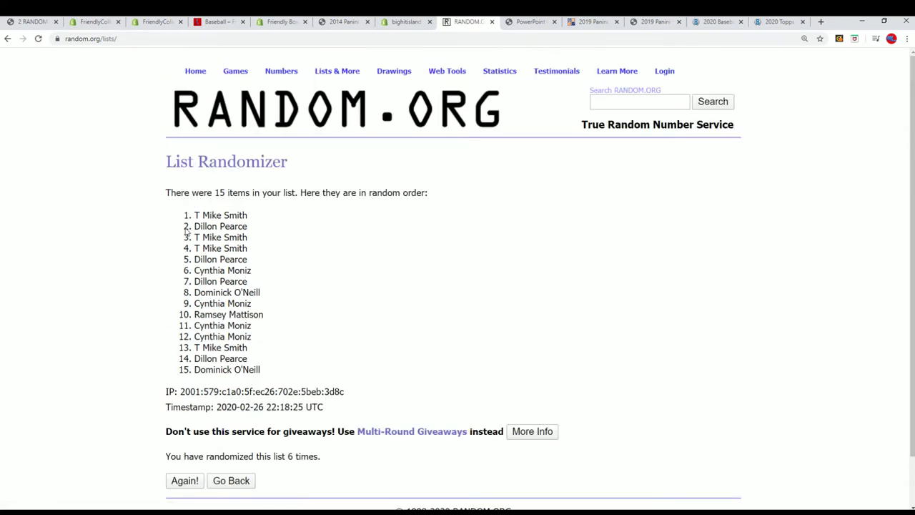
pyautogui.click(180, 480)
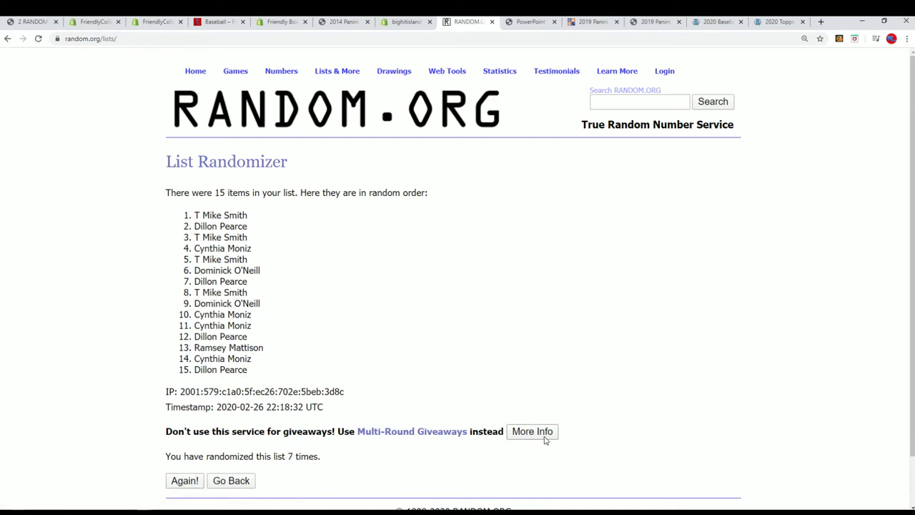
# Copy the first five names from the final shuffled result.
pyautogui.moveTo(255, 262); pyautogui.dragTo(201, 215)
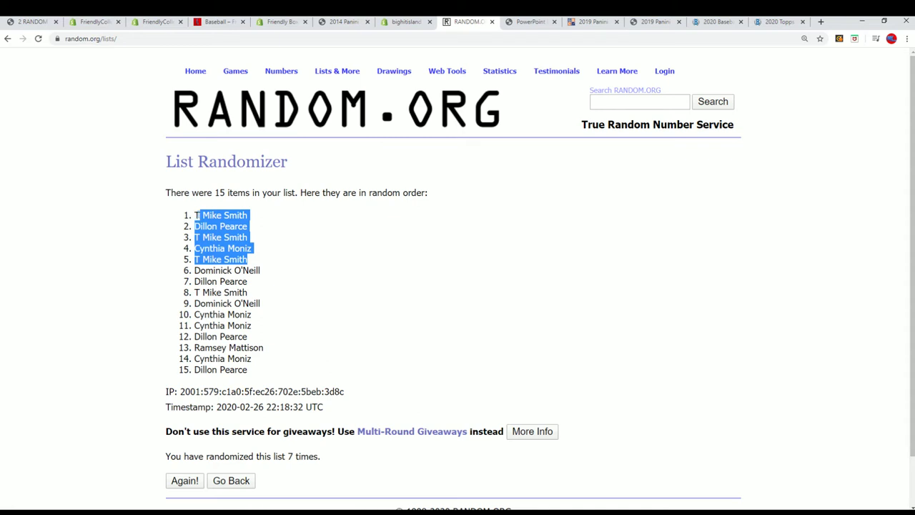
pyautogui.rightClick(211, 224)
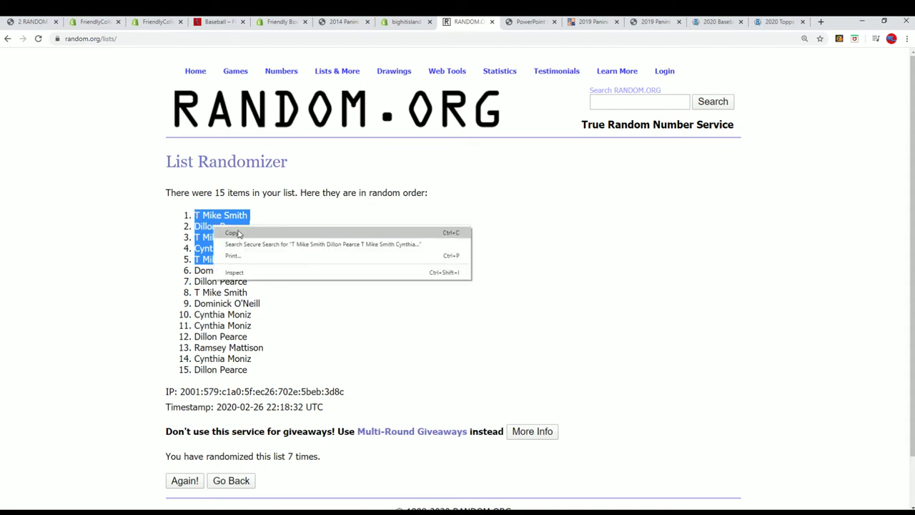
pyautogui.click(240, 235)
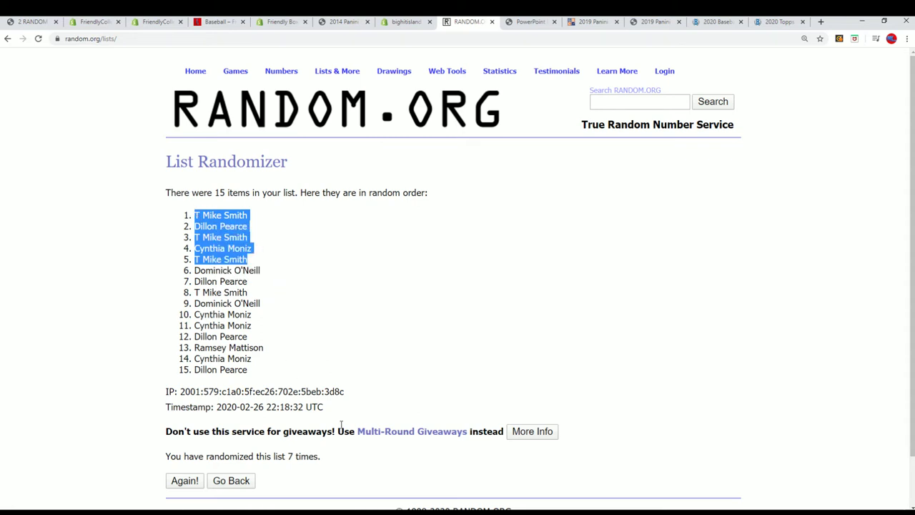
# Paste the five winners into Notepad on a new line below the original fifteen names.
pyautogui.hotkey('alt', 'Tab')
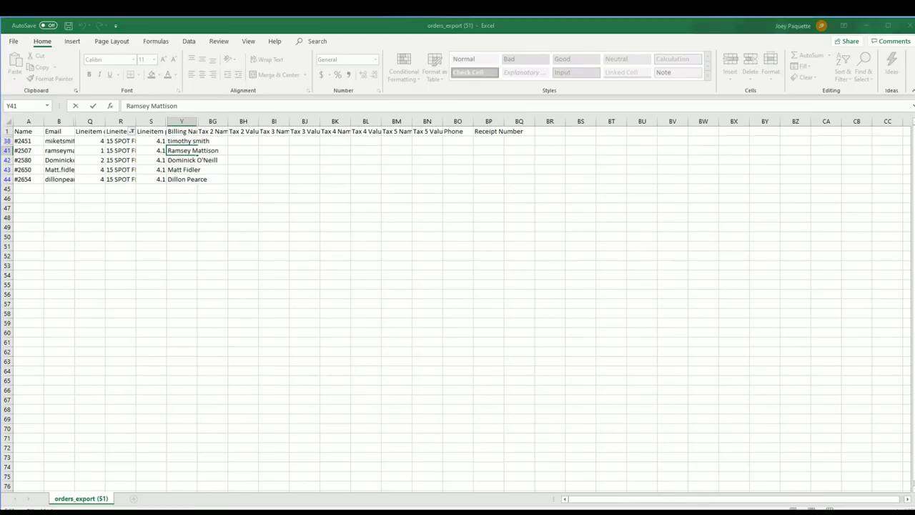
pyautogui.hotkey('alt', 'Tab')
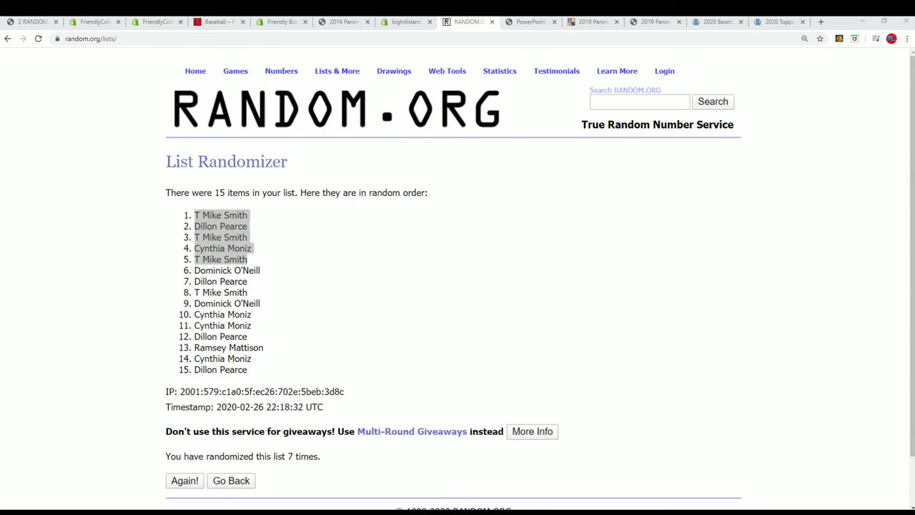
pyautogui.hotkey('alt', 'Tab')
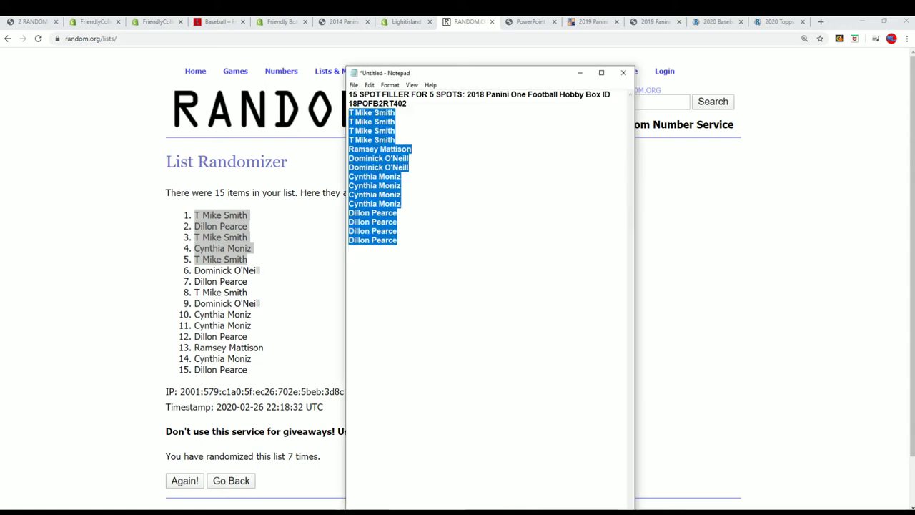
pyautogui.click(409, 246)
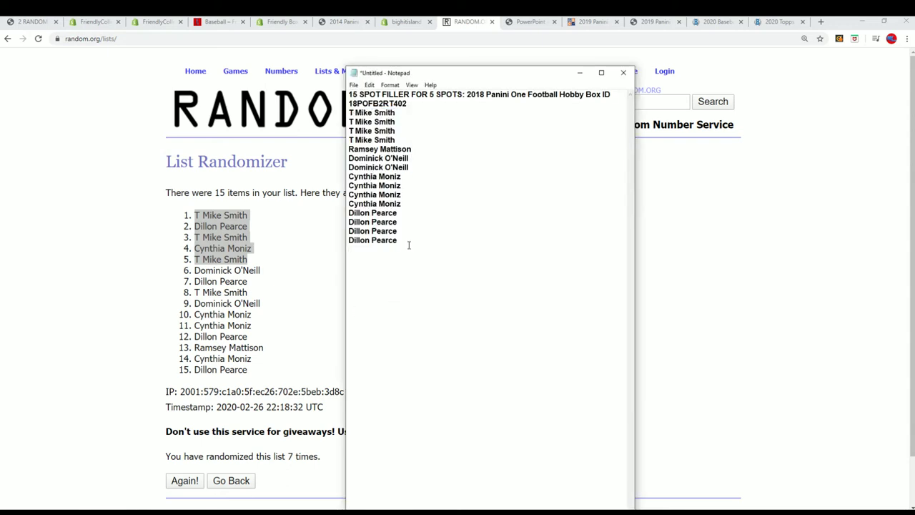
pyautogui.hotkey('ctrl', 'v')
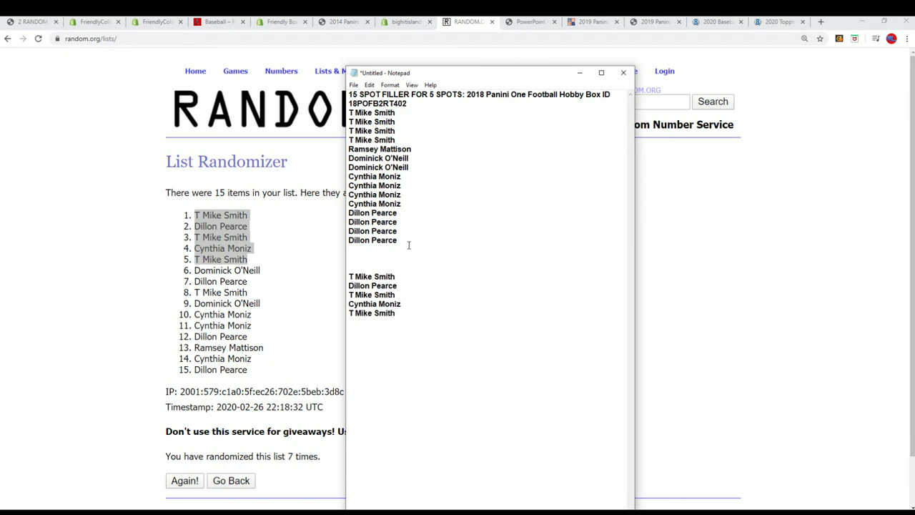
# Return to the Panini One break page and select the product ID 19PANONEFB101.
pyautogui.click(39, 20)
pyautogui.moveTo(344, 203); pyautogui.dragTo(200, 205)
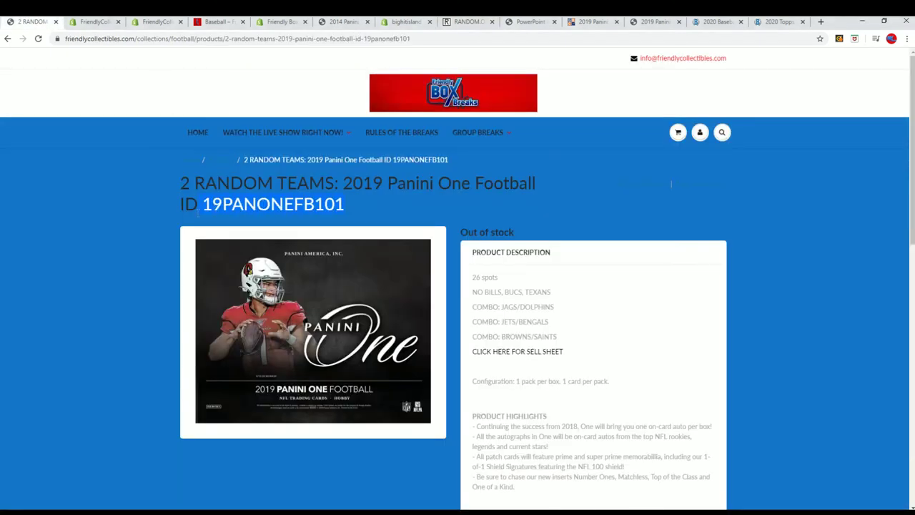
pyautogui.click(240, 211)
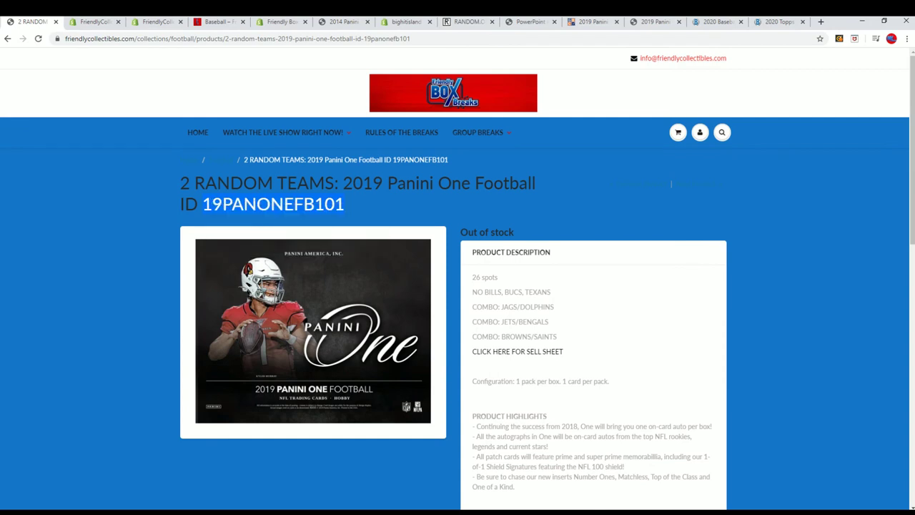